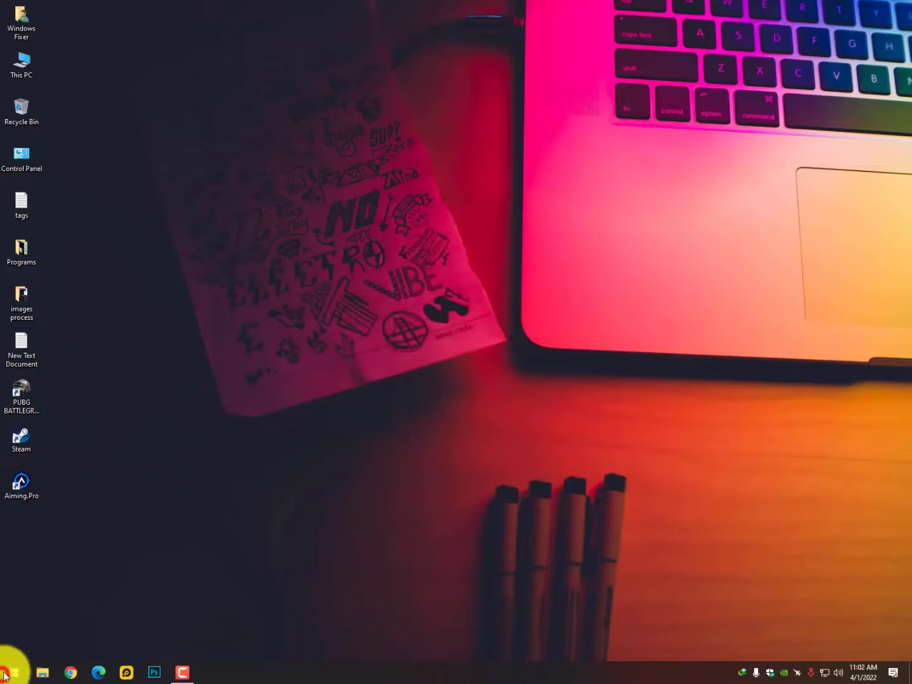
Find Control Panel through Start search and go to its Programs category
left_click(12, 676)
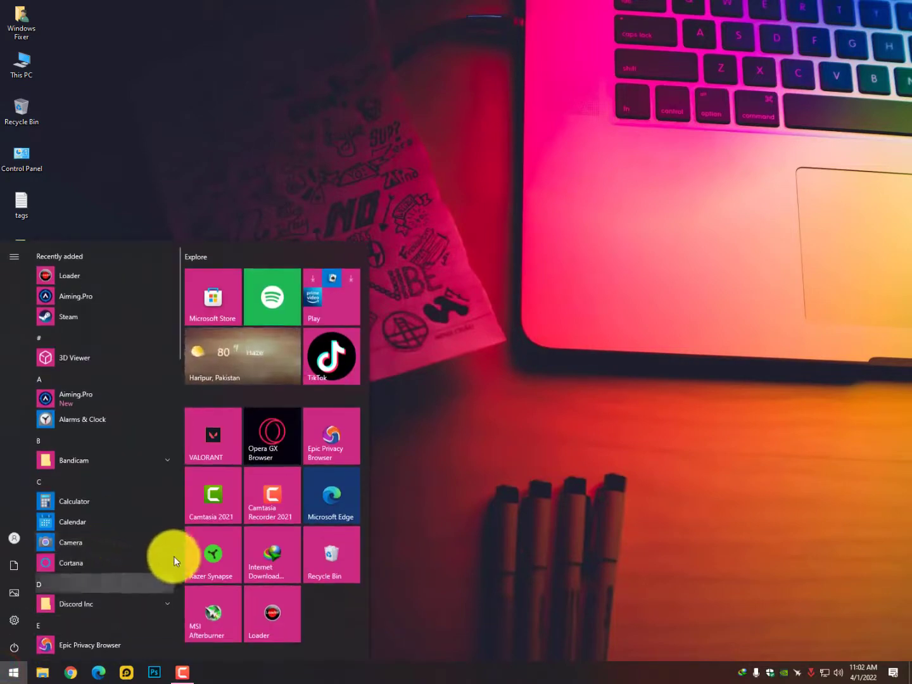
type("contr")
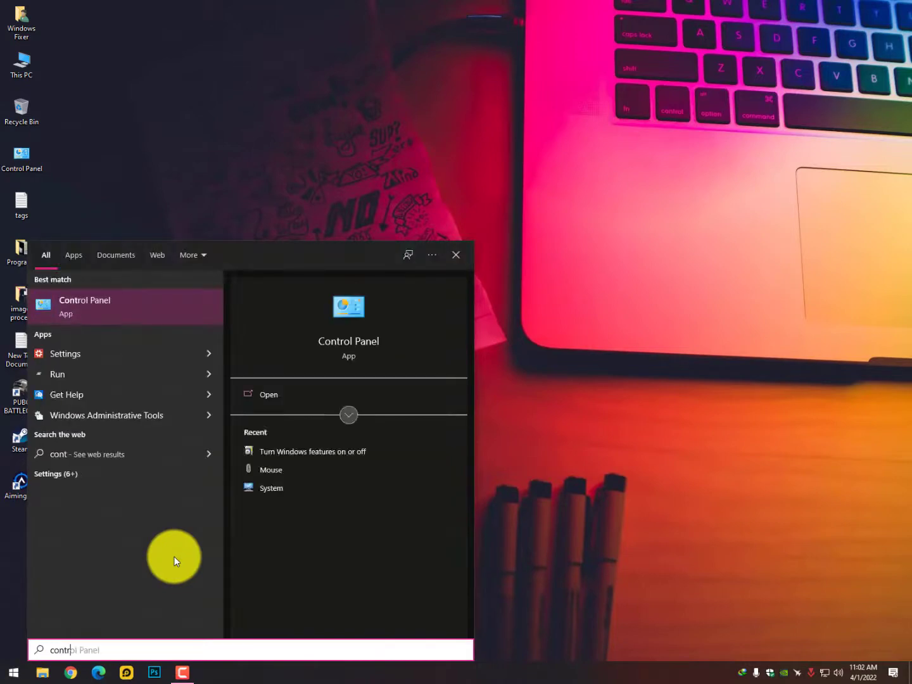
key("Return")
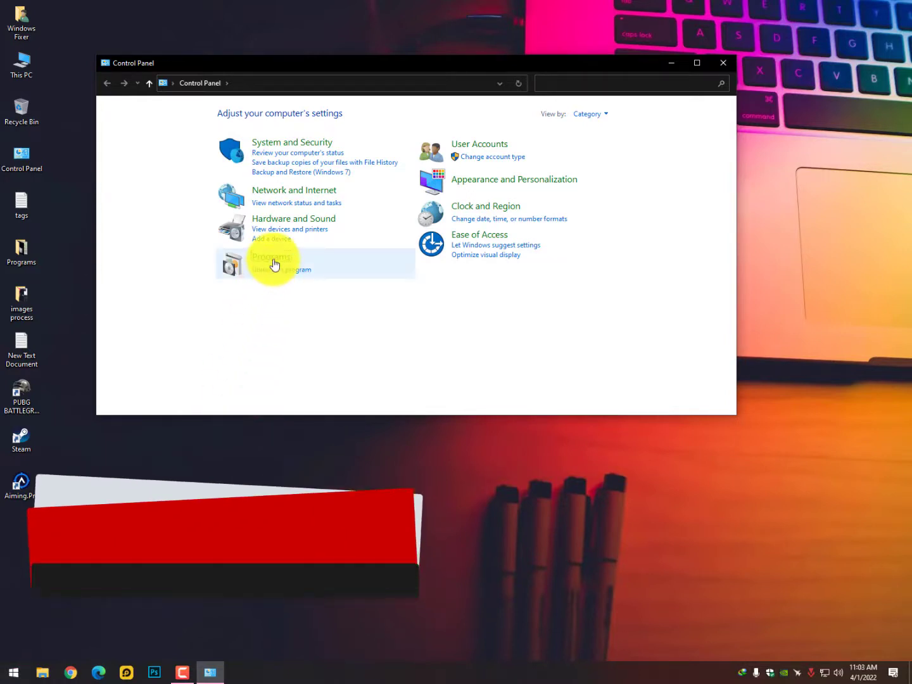
left_click(273, 260)
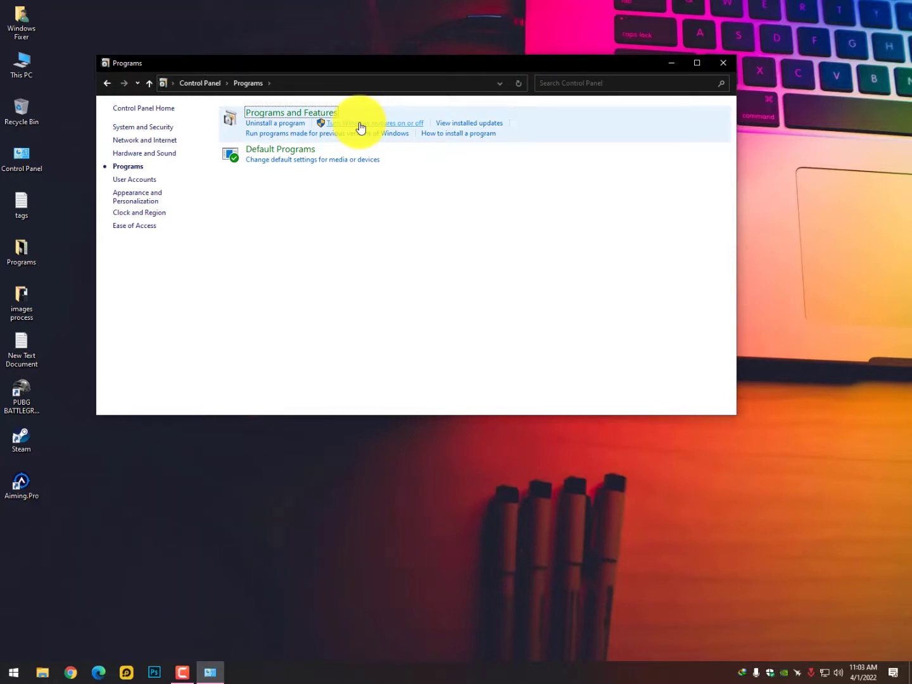
In 'Turn Windows features on or off', tick Hyper-V, Virtual Machine Platform and Windows Hypervisor Platform, then confirm with OK
left_click(399, 127)
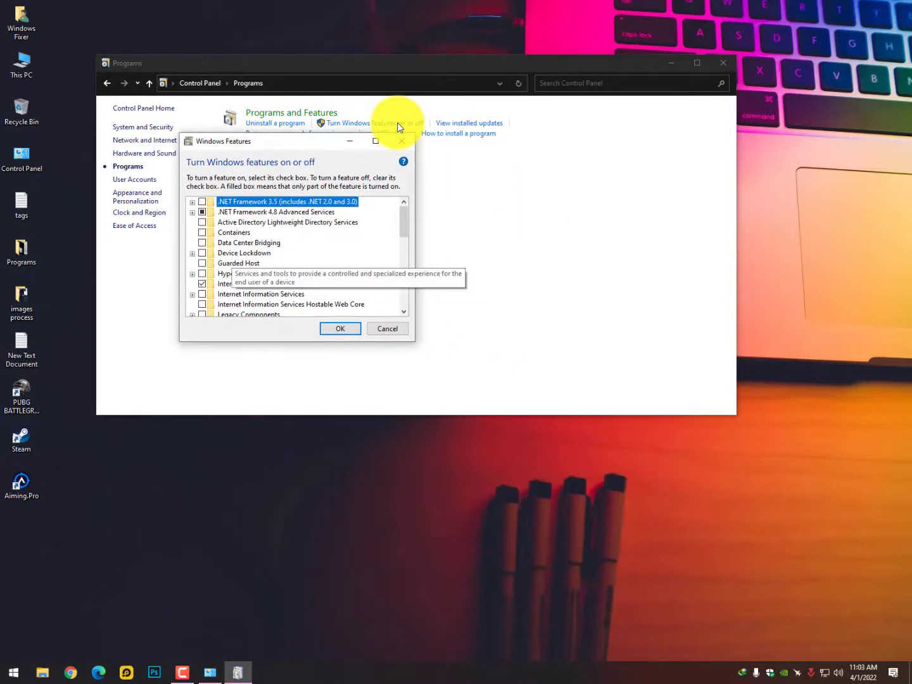
scroll(294, 256, "down", 1)
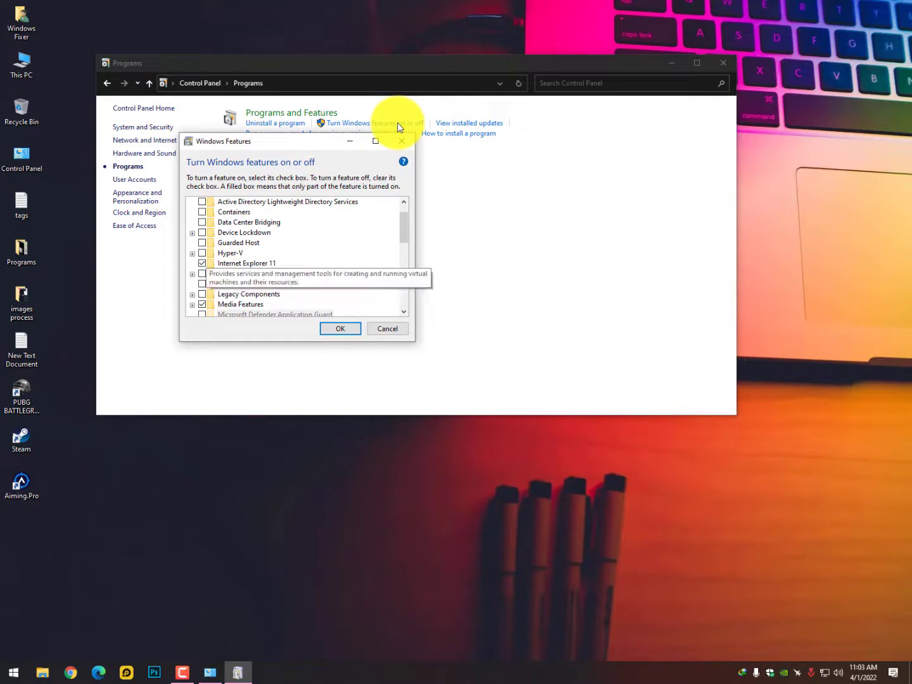
left_click(202, 252)
left_click(192, 253)
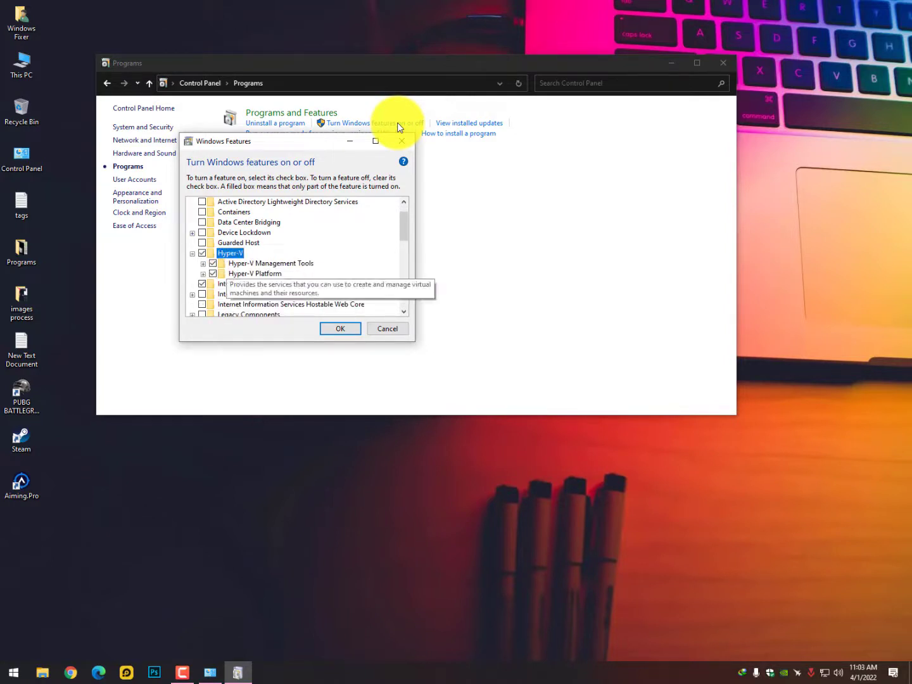
left_click_drag(403, 226, 404, 278)
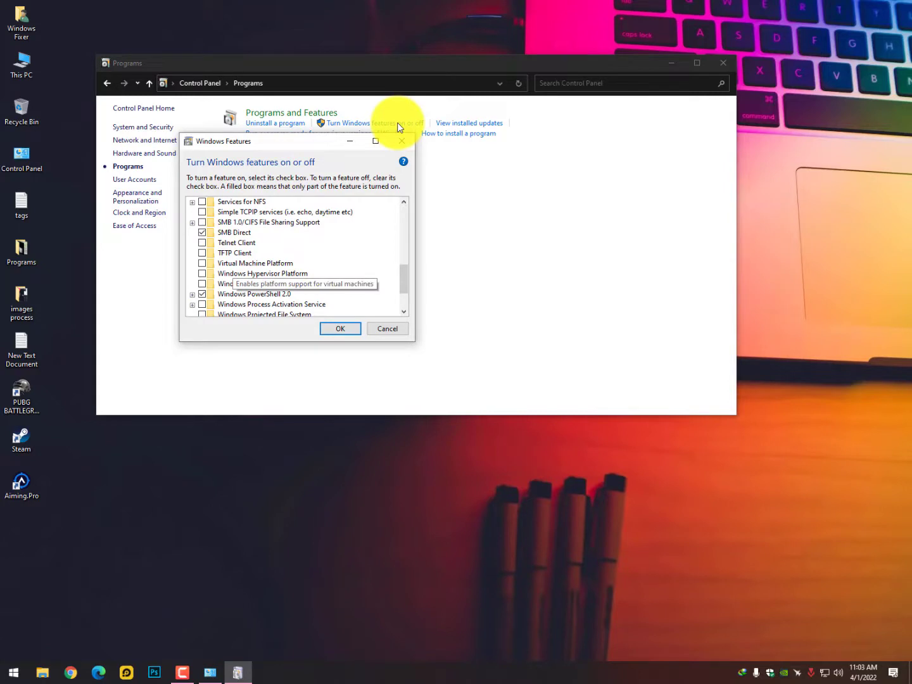
left_click(202, 263)
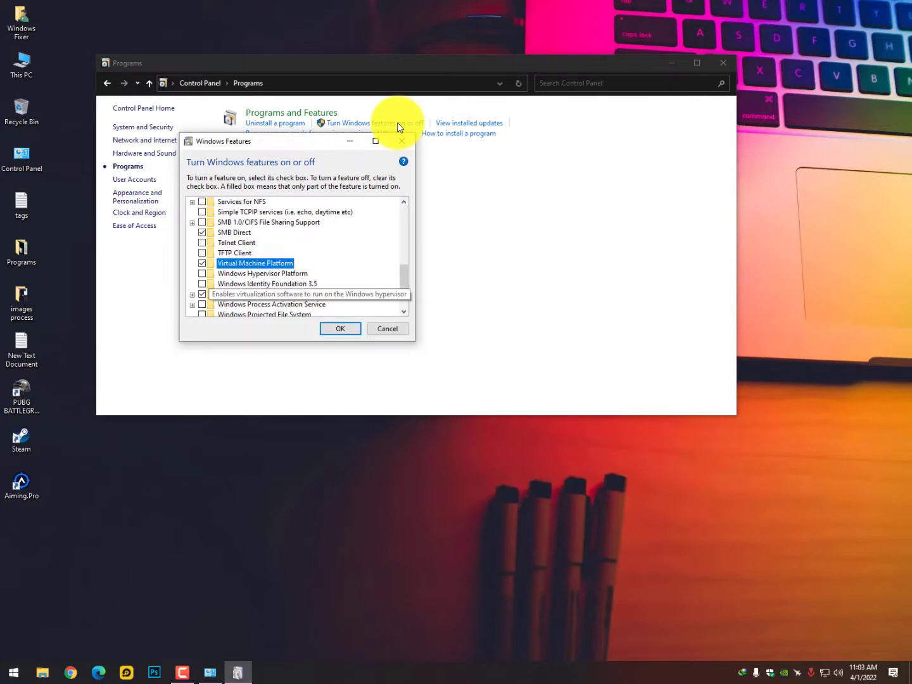
left_click(203, 273)
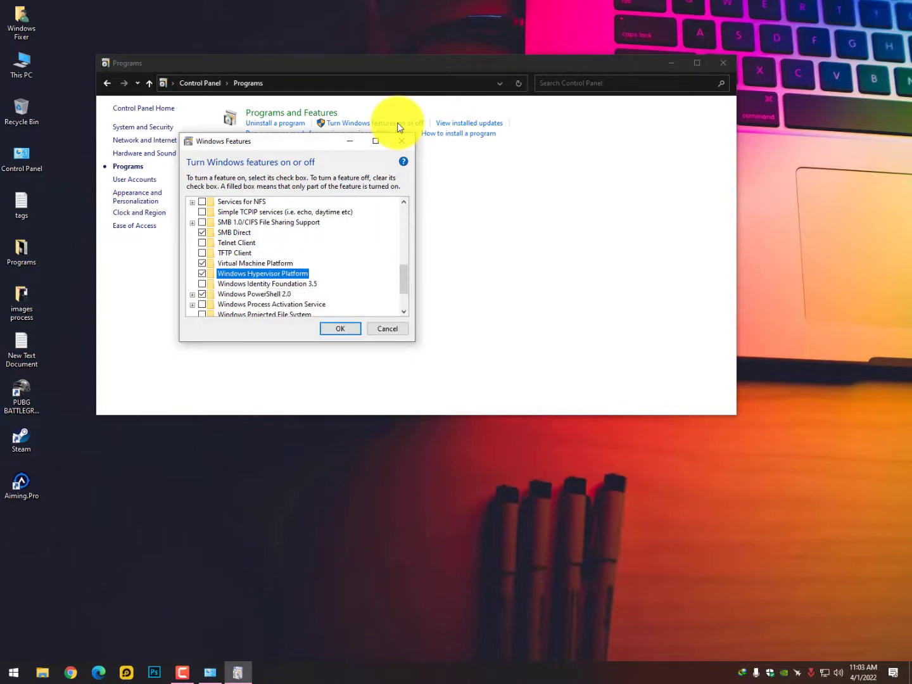
left_click(340, 328)
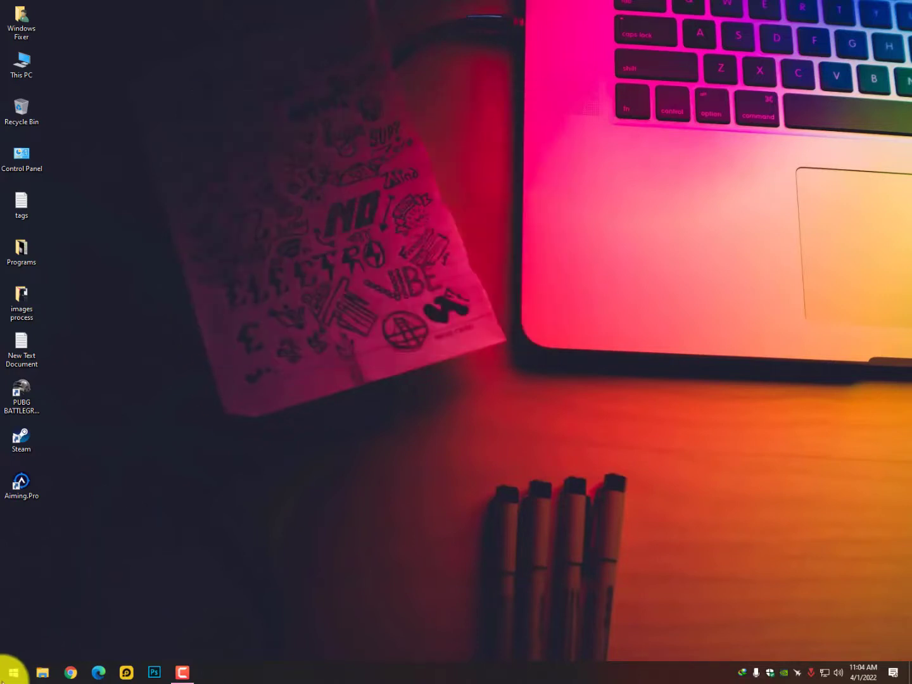
Open Windows Security's Device security > Core isolation page, confirm Memory integrity is off, then close it
left_click(11, 671)
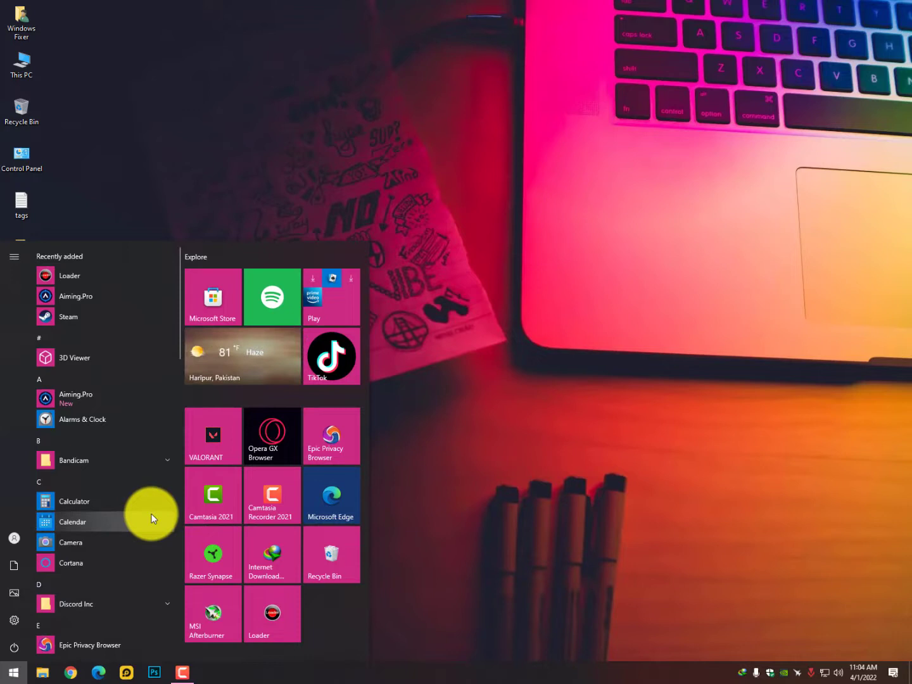
type("s")
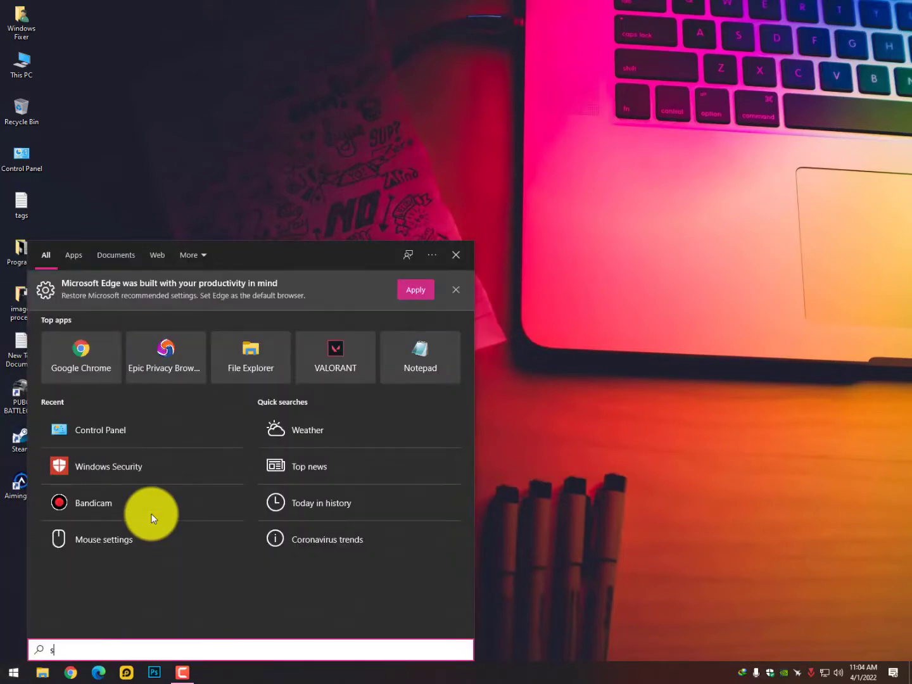
type("ecu")
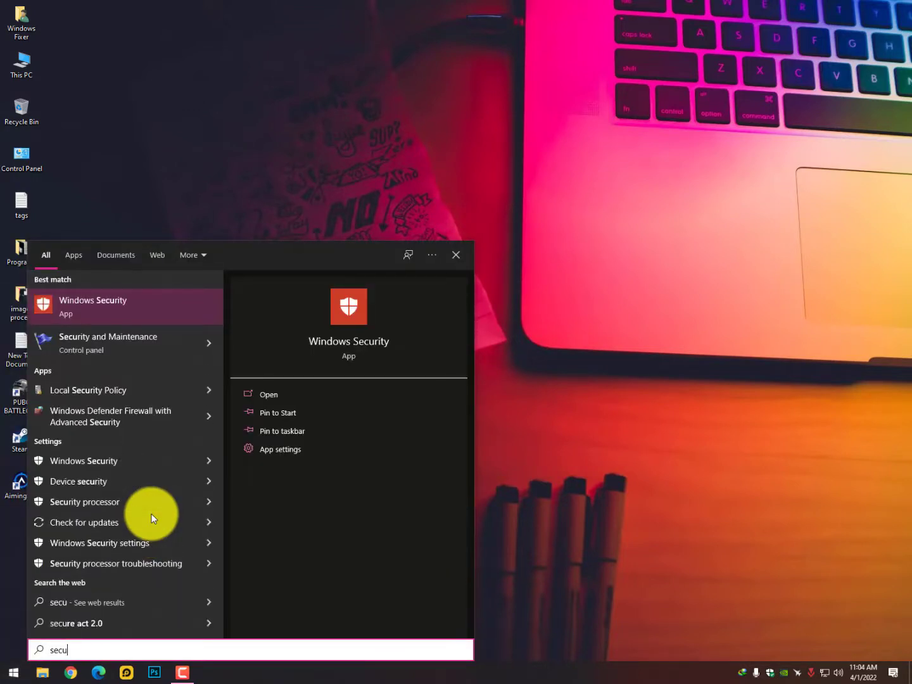
left_click(131, 311)
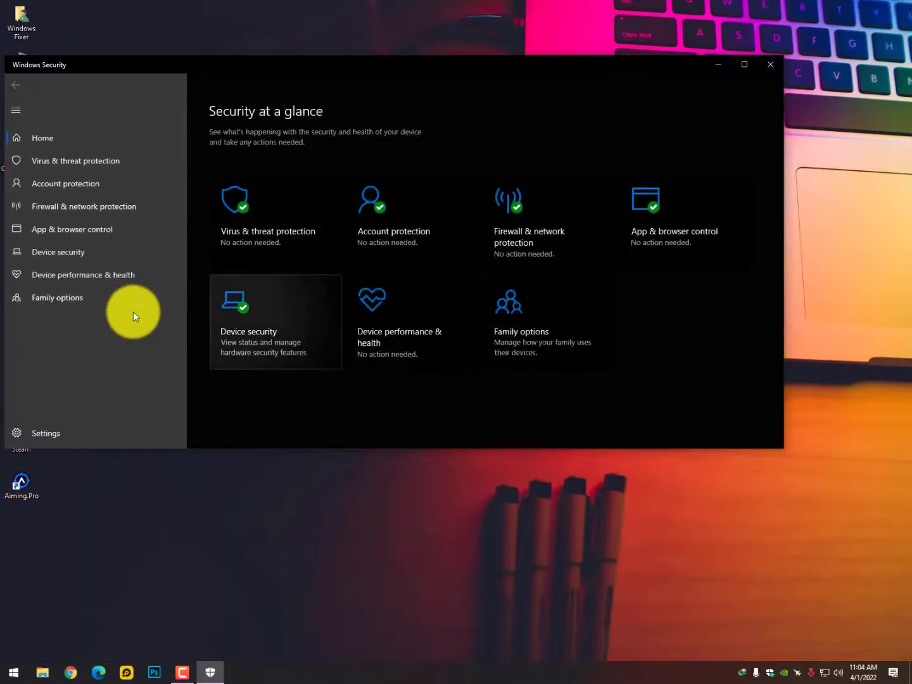
left_click(244, 324)
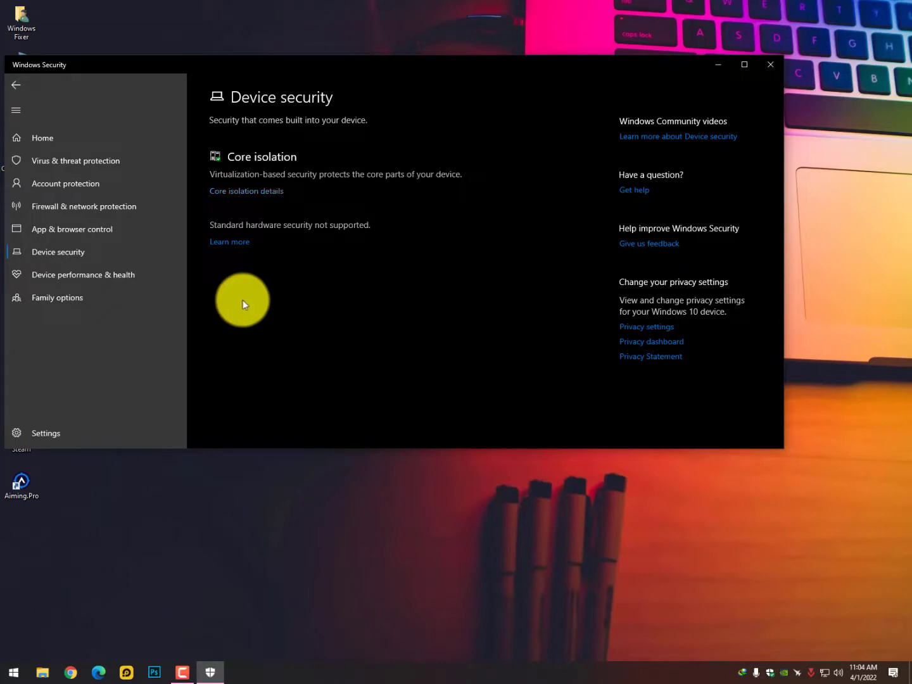
left_click(234, 193)
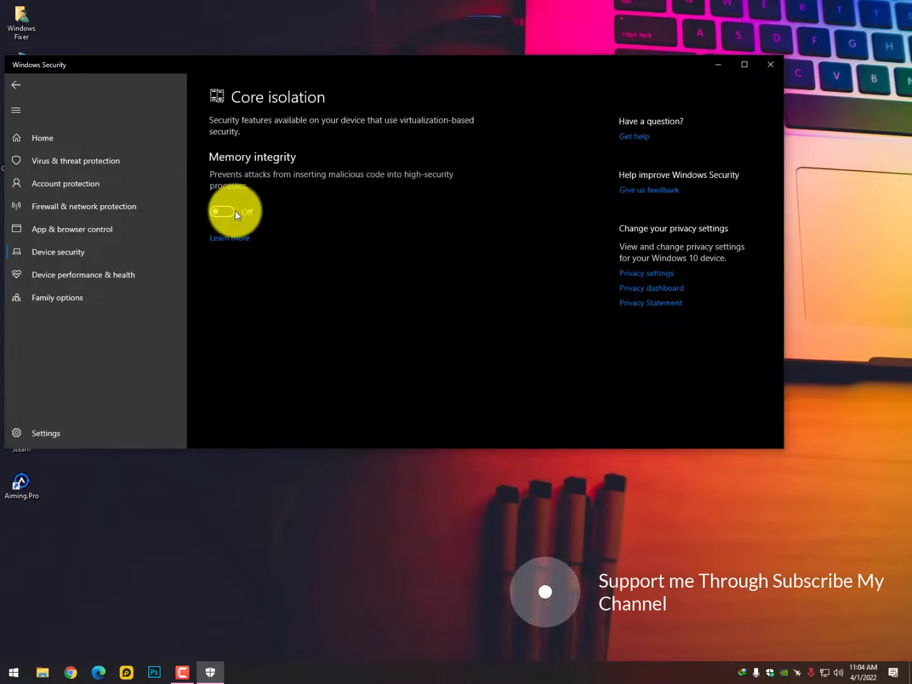
left_click(771, 64)
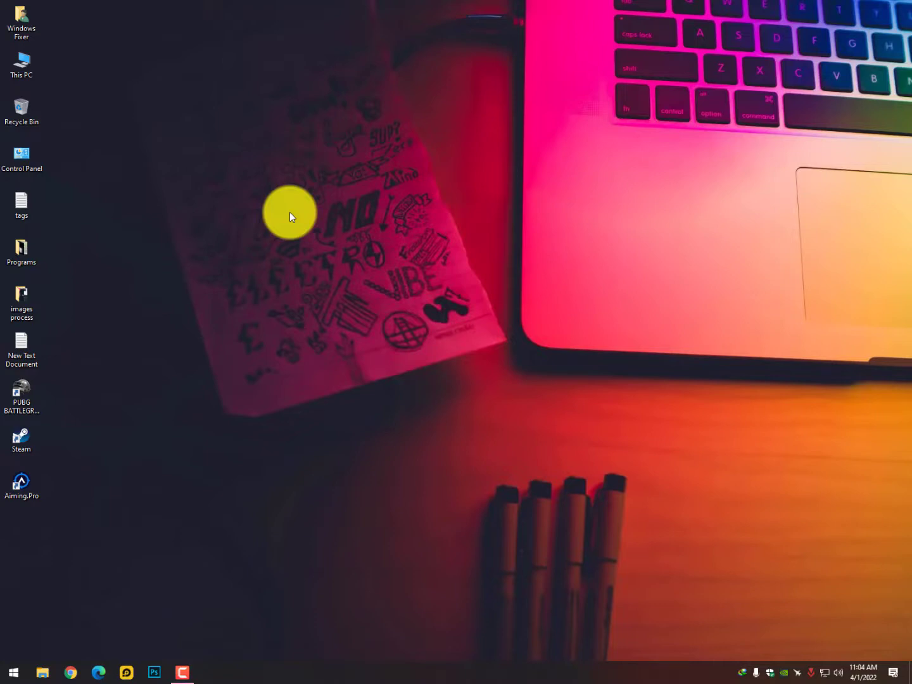
Reopen Control Panel from Start search, go to Programs, and open 'Turn Windows features on or off'
left_click(13, 672)
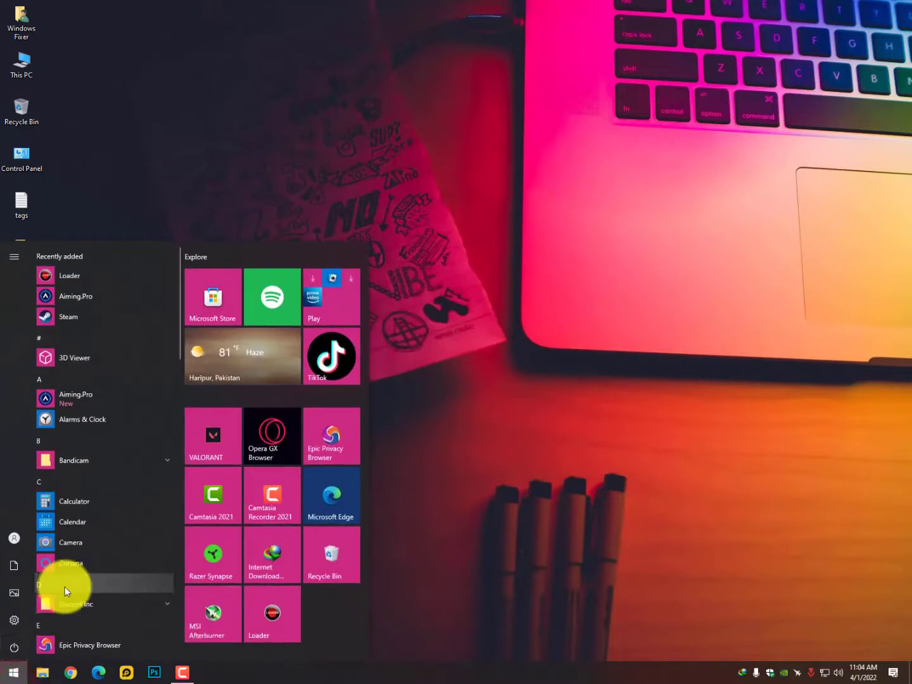
type("wi")
key("ctrl+a")
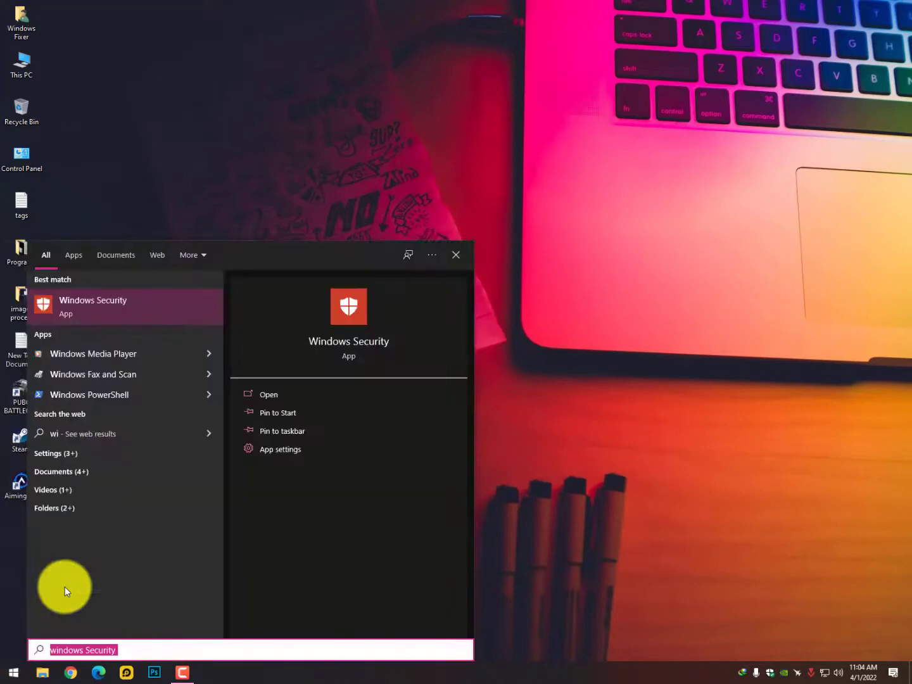
type("con")
key("Return")
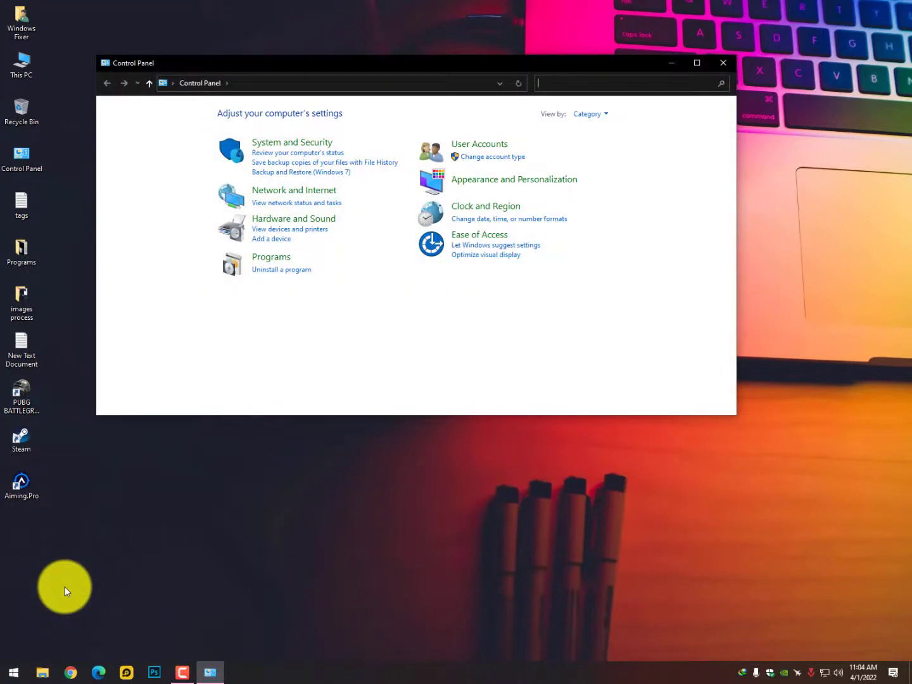
left_click(267, 260)
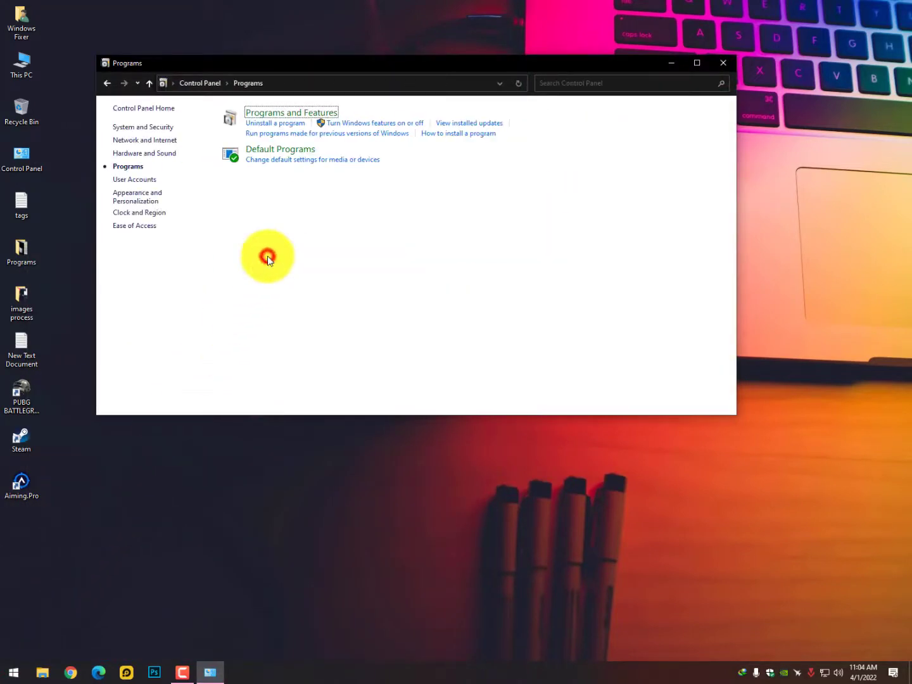
left_click(385, 125)
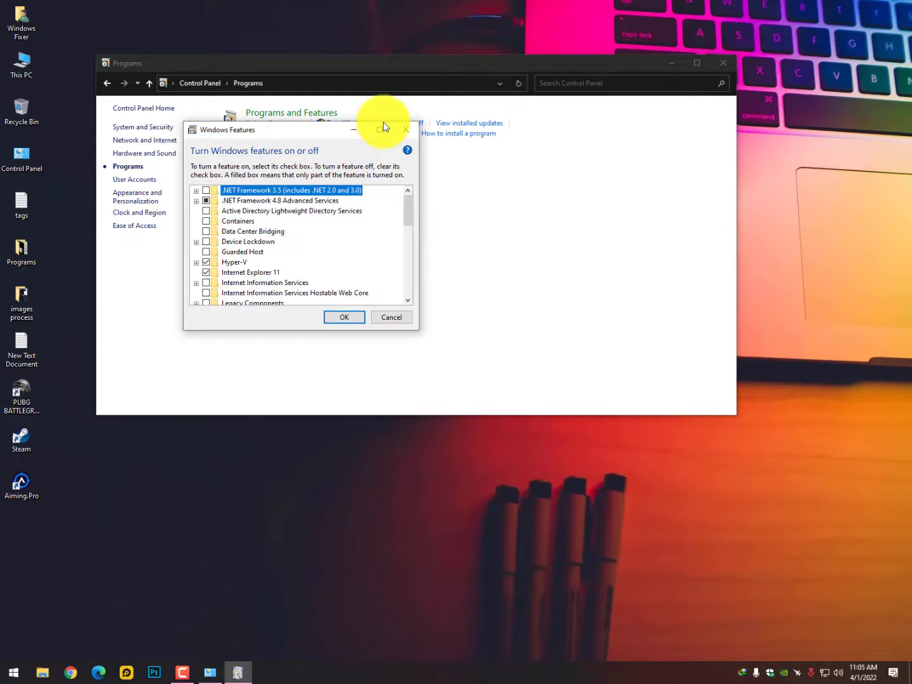
right_click(636, 672)
left_click(665, 625)
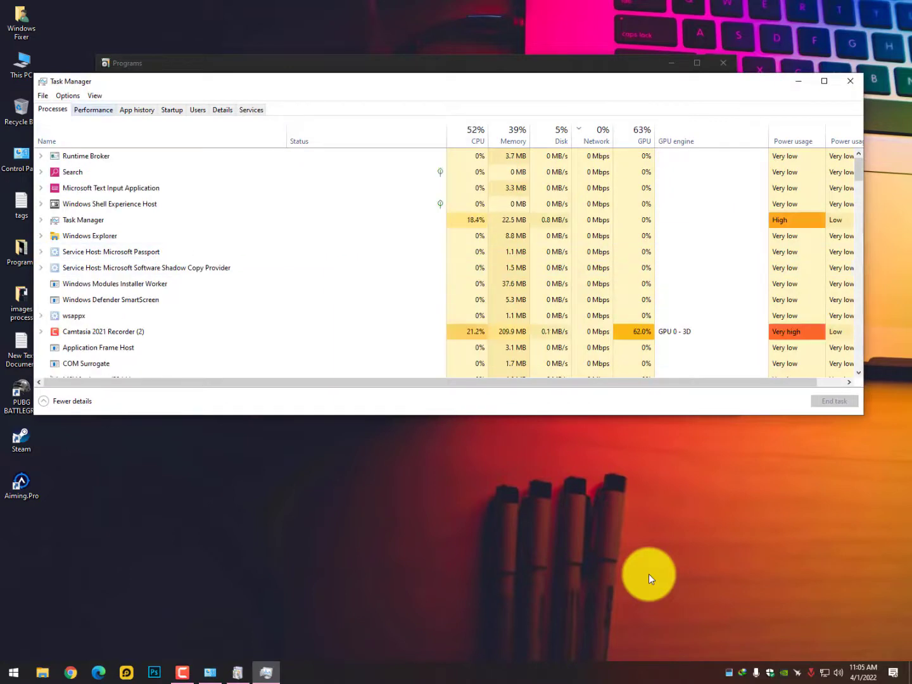
key("ctrl+Tab")
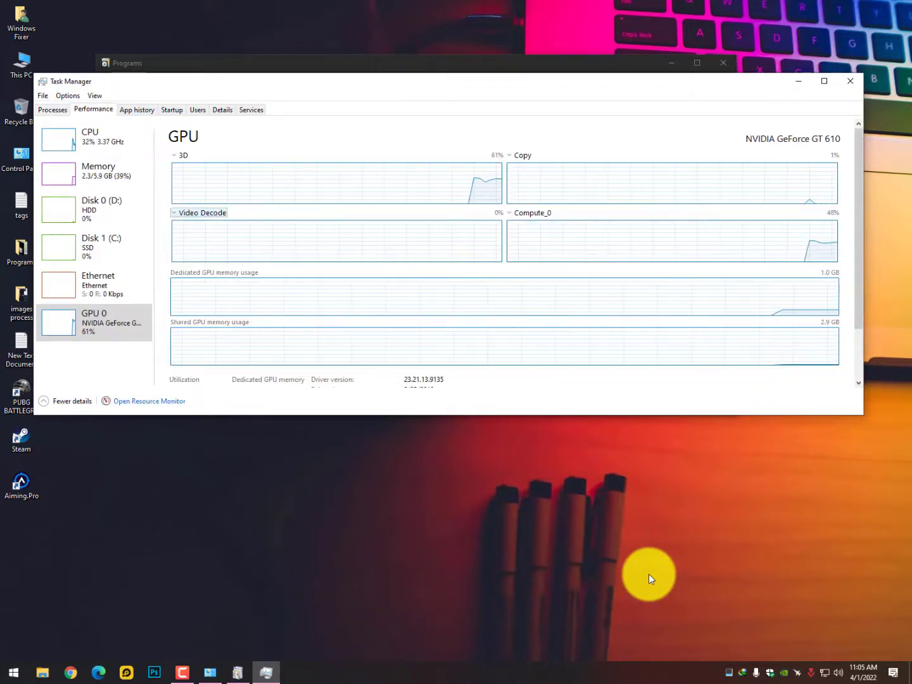
key("Up")
key("Up")
key("Up")
key("Up")
key("Up")
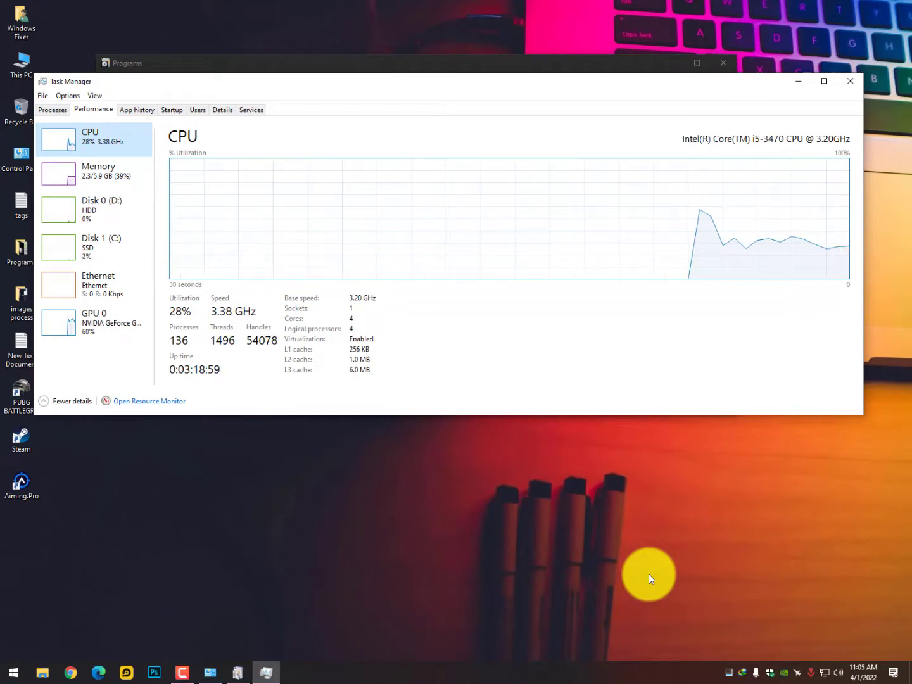
key("alt+F4")
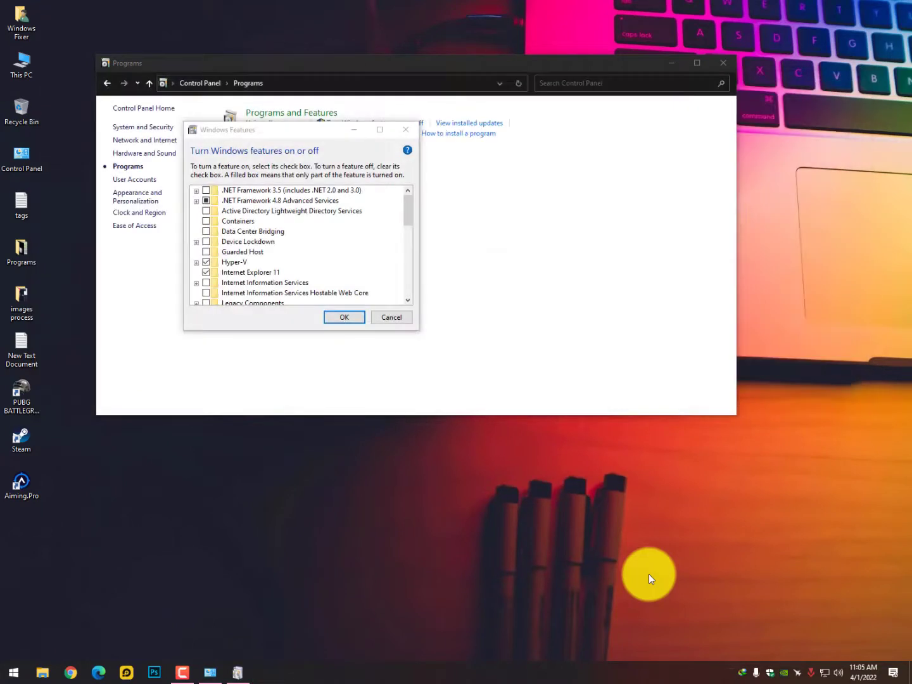
Launch LDPlayer from the taskbar and minimize the Control Panel and LDPlayer windows
left_click(127, 670)
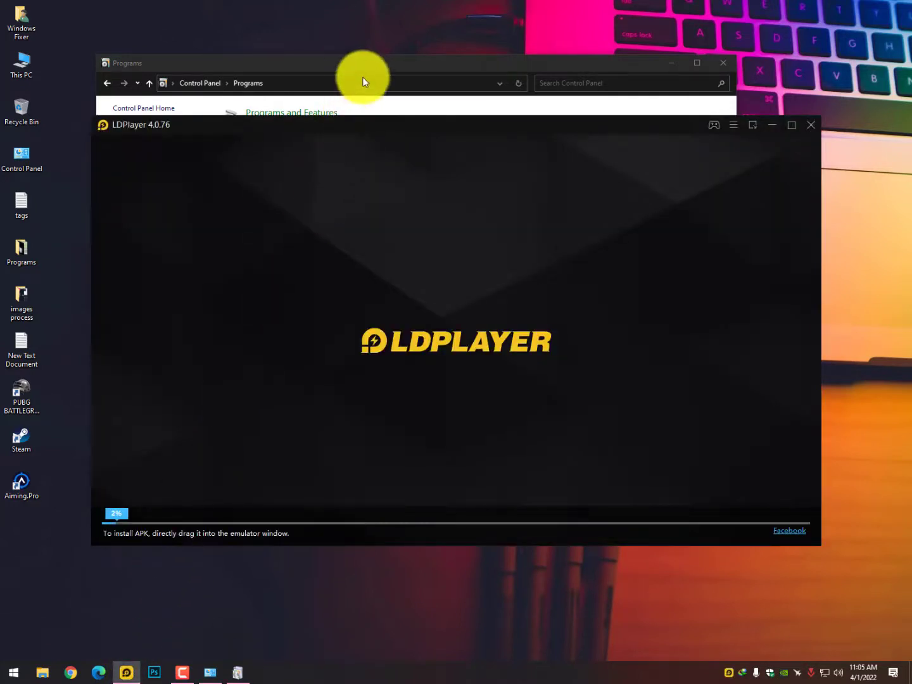
left_click(363, 77)
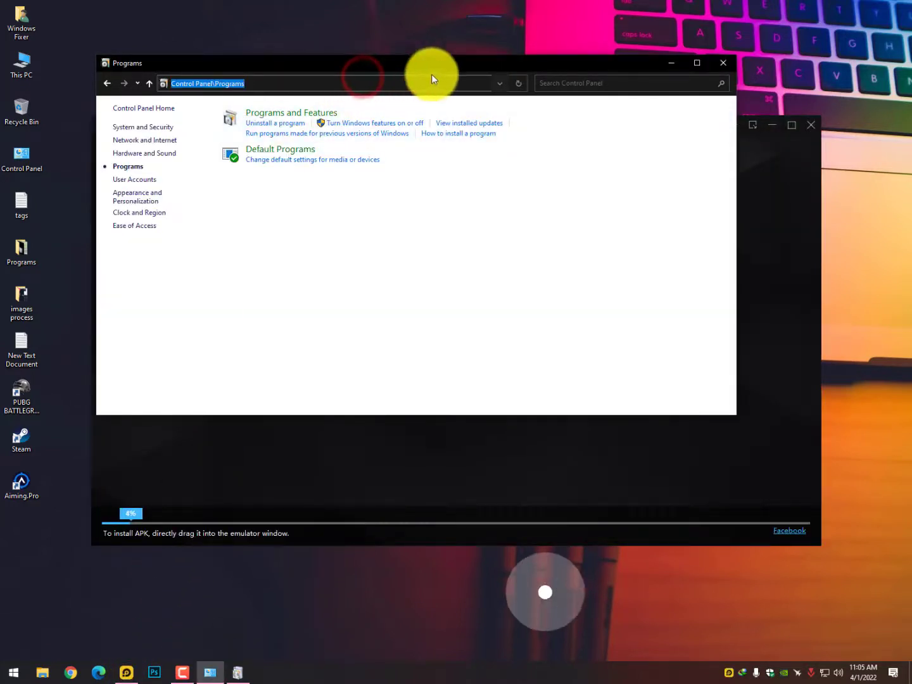
left_click(670, 63)
left_click(768, 124)
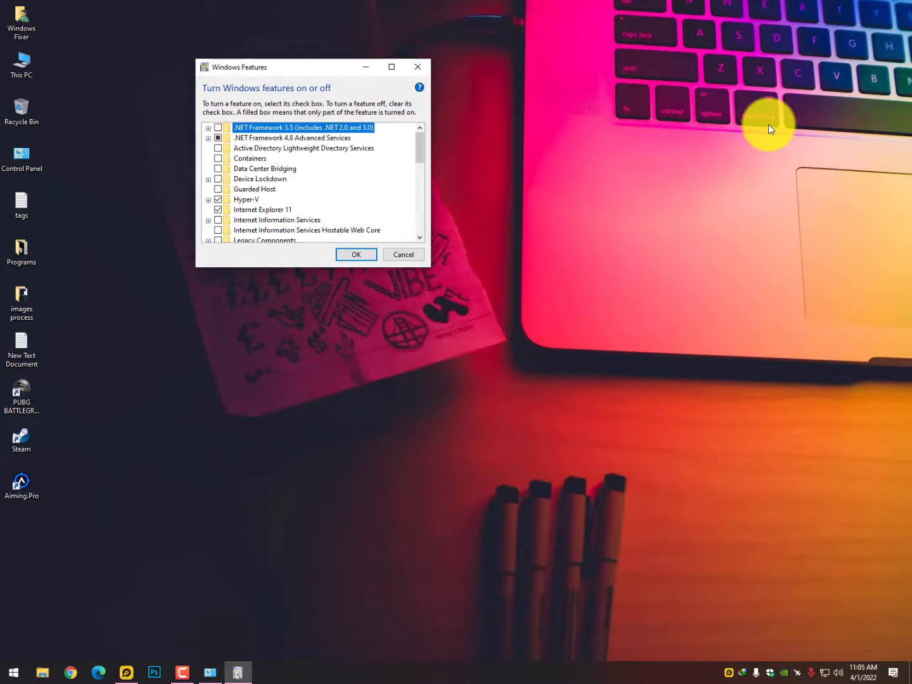
Check the Windows Features list to confirm Hyper-V, Virtual Machine Platform and Hypervisor Platform are ticked
scroll(310, 184, "down", 1)
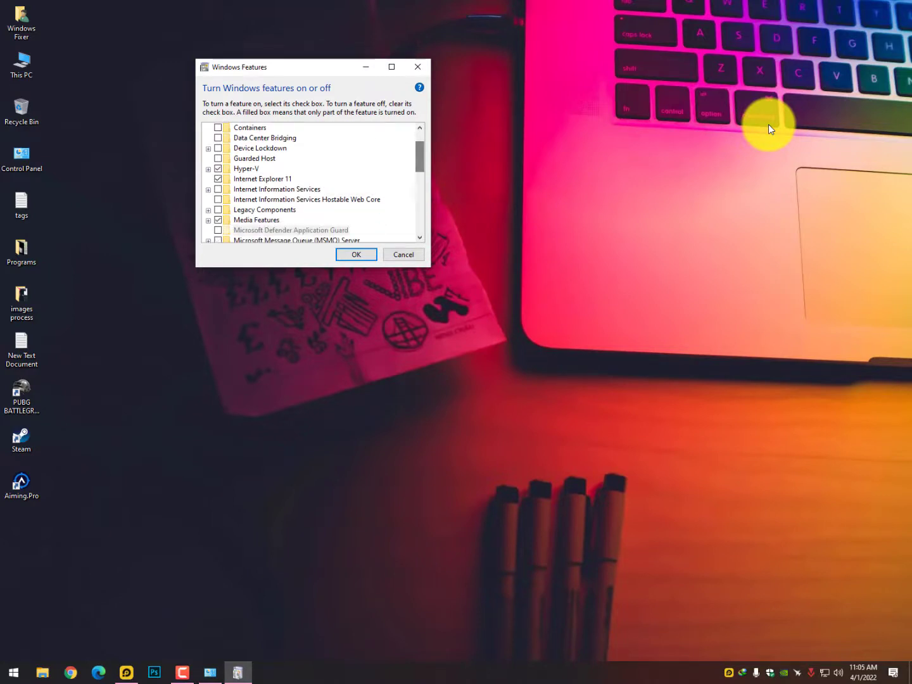
scroll(311, 184, "down", 3)
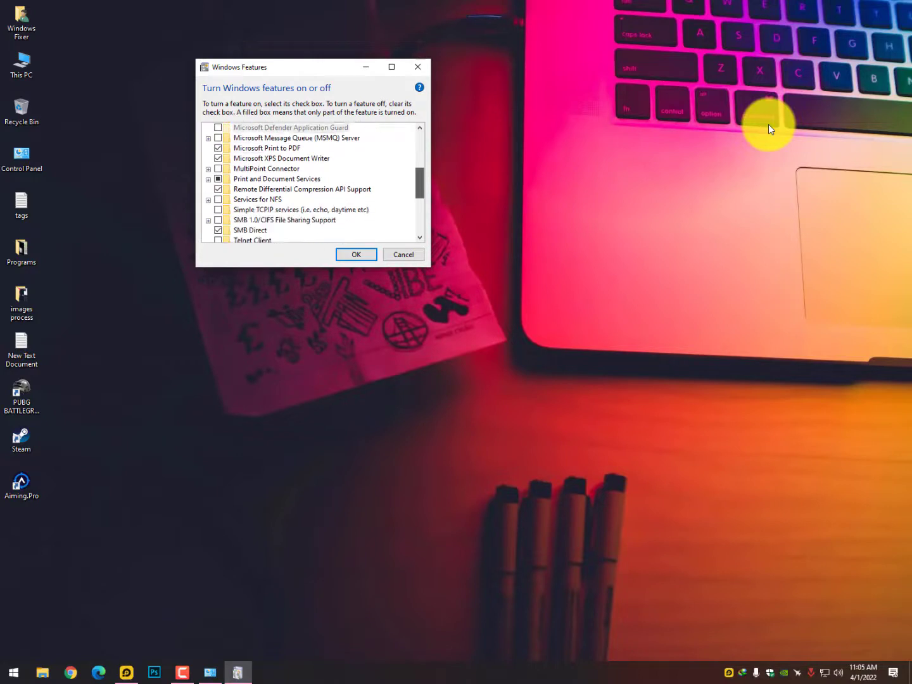
scroll(311, 184, "down", 3)
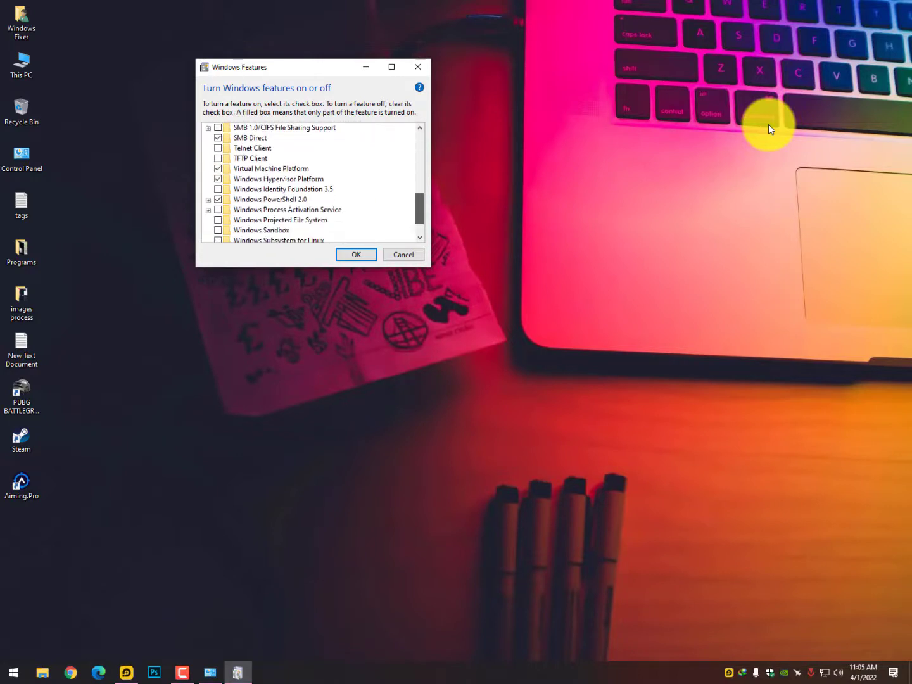
scroll(311, 184, "down", 1)
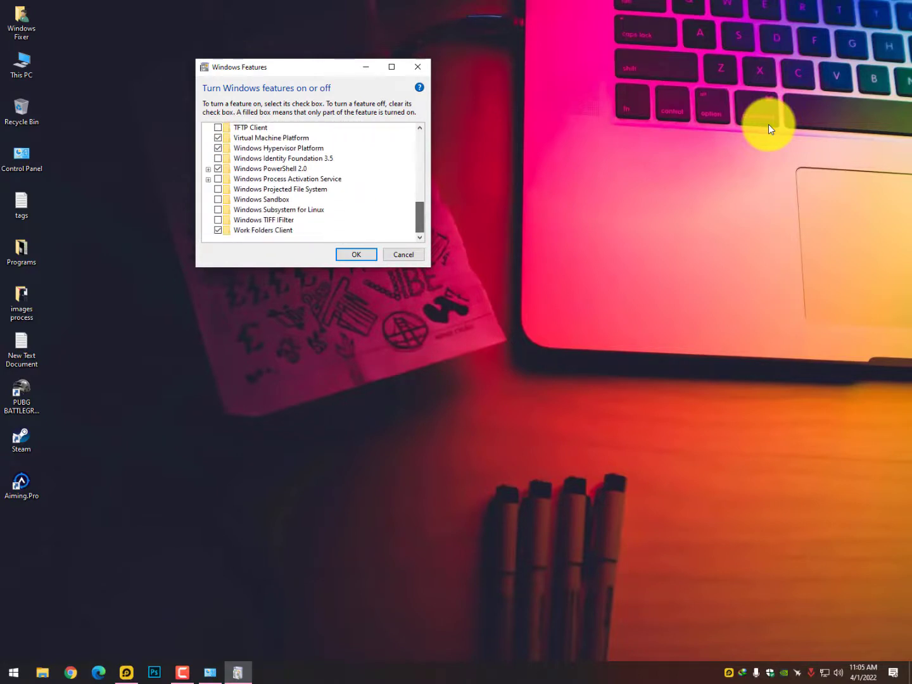
scroll(310, 185, "up", 6)
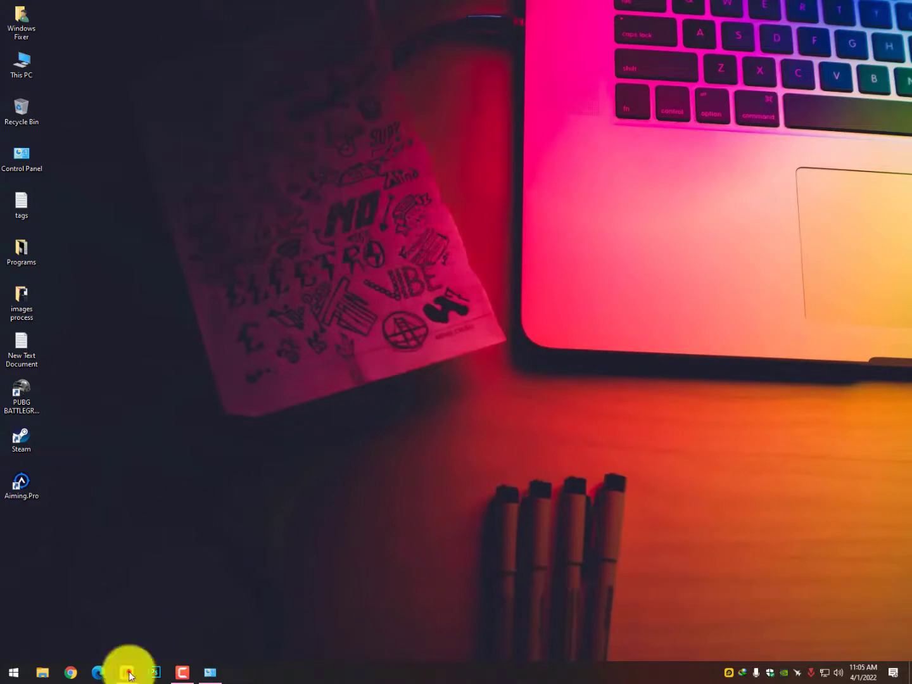
Return to LDPlayer and open its Settings window from the main menu
left_click(127, 671)
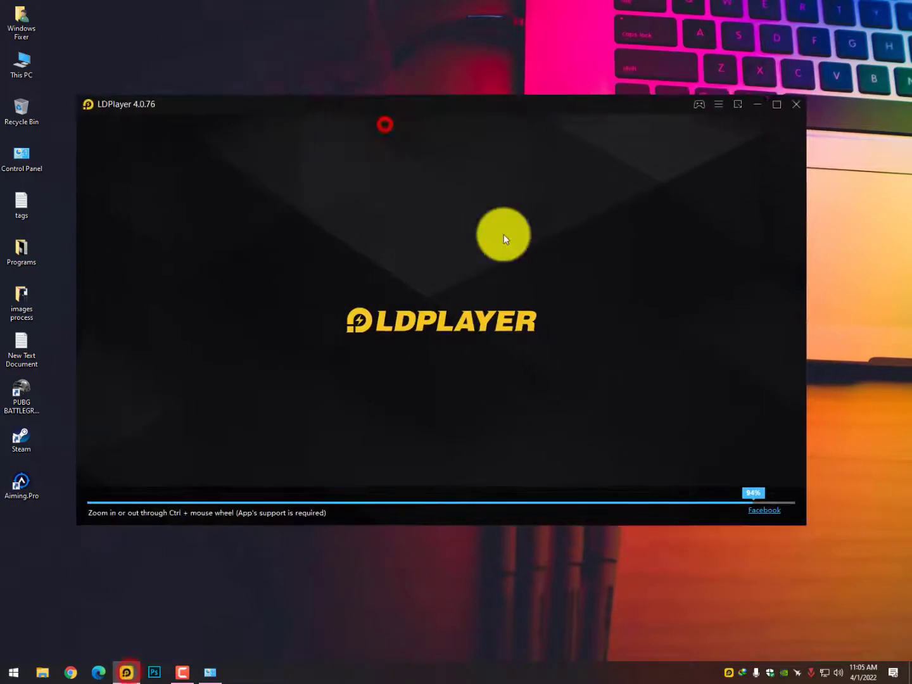
left_click(718, 105)
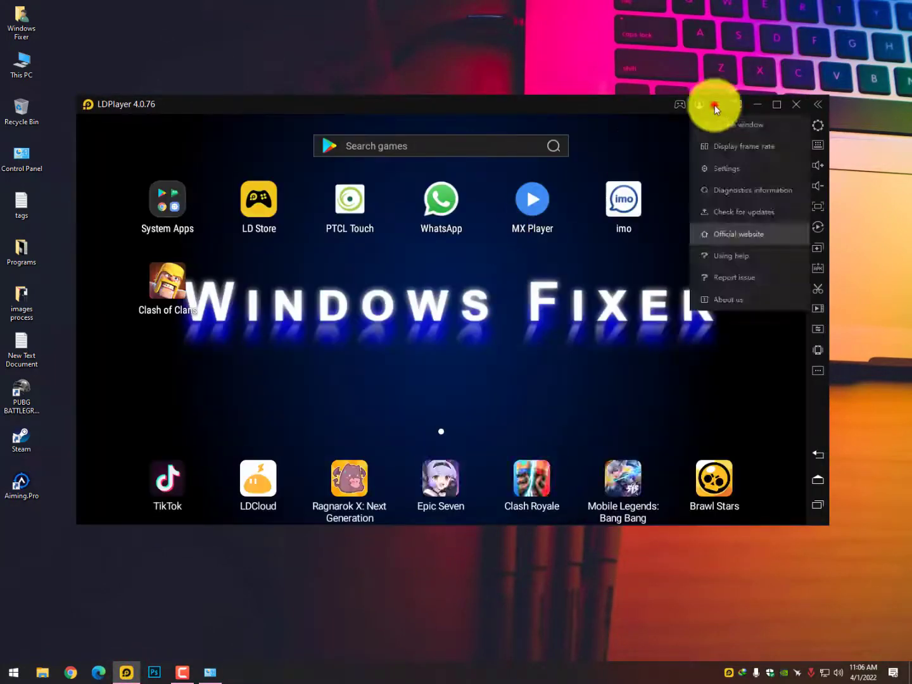
left_click(734, 147)
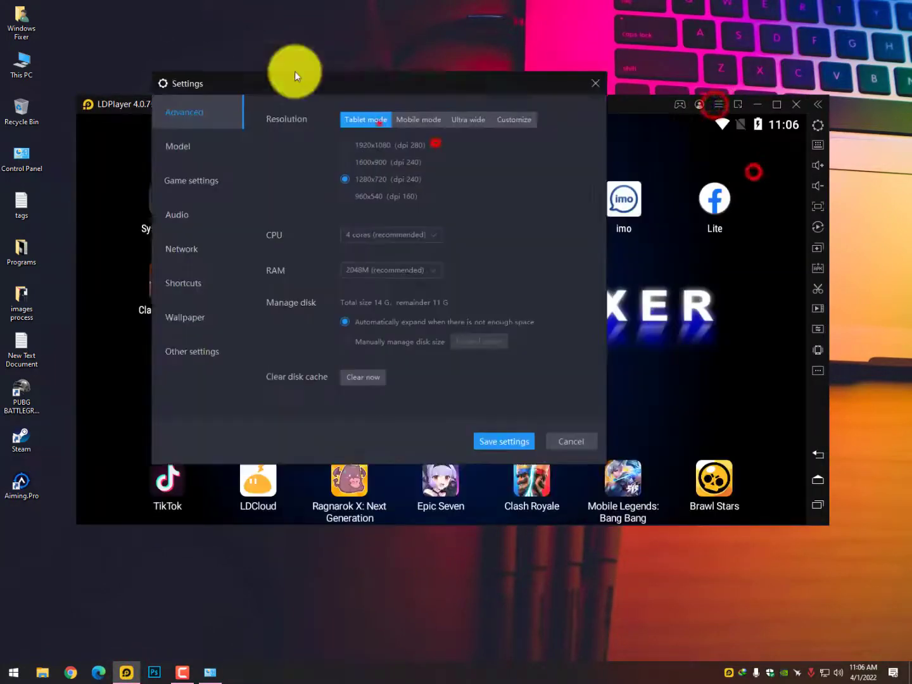